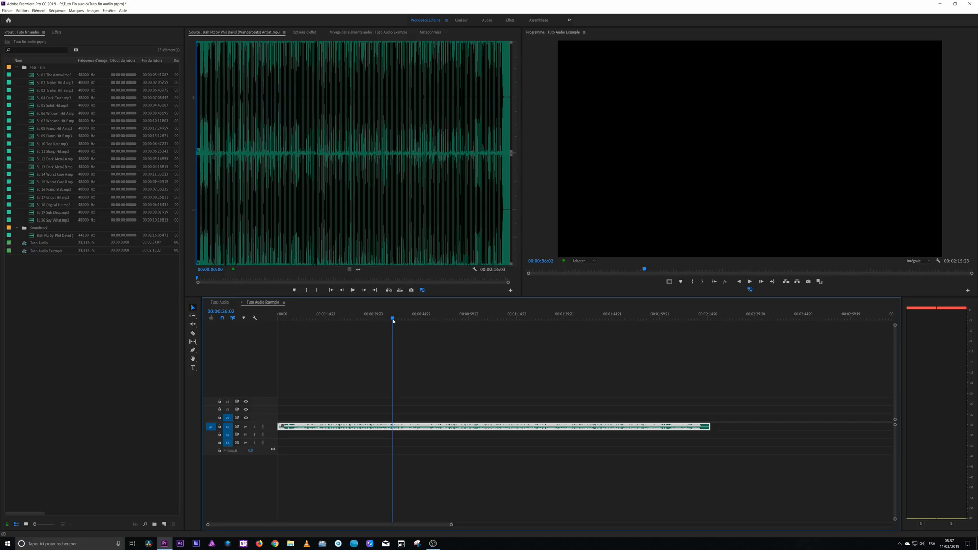
# Step: Cut the music clip on track A1 at 00:00:39:00 and delete everything after the cut
pyautogui.press('space')
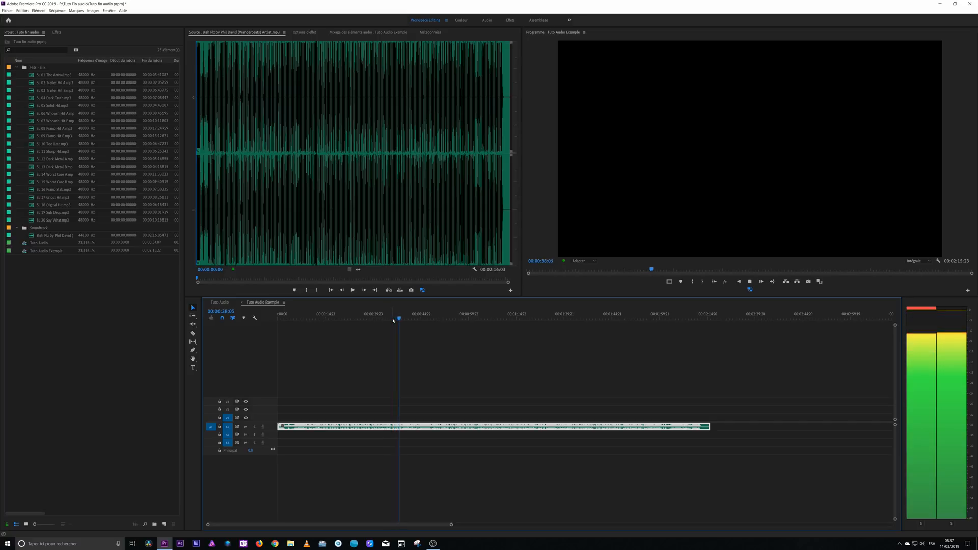
pyautogui.press('space')
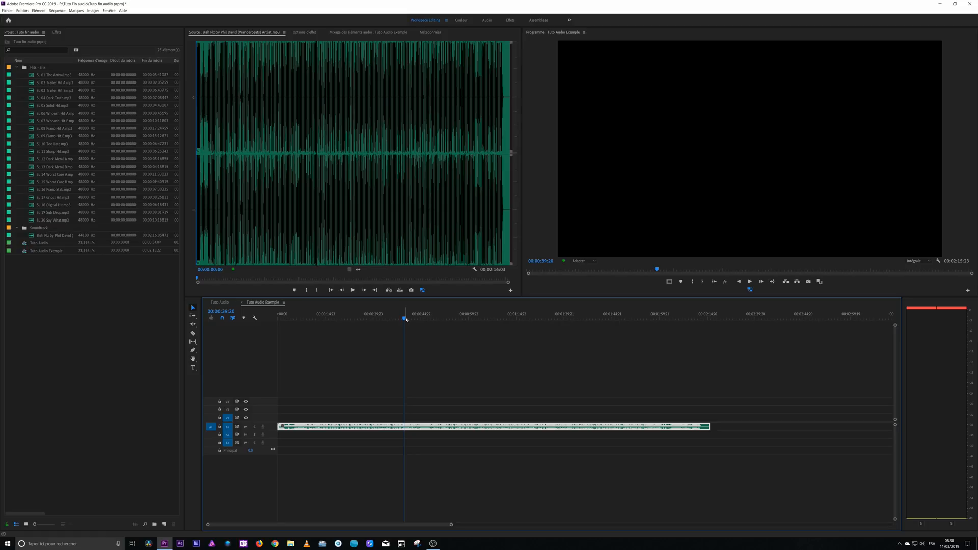
pyautogui.press('=')
pyautogui.press('=')
pyautogui.press('=')
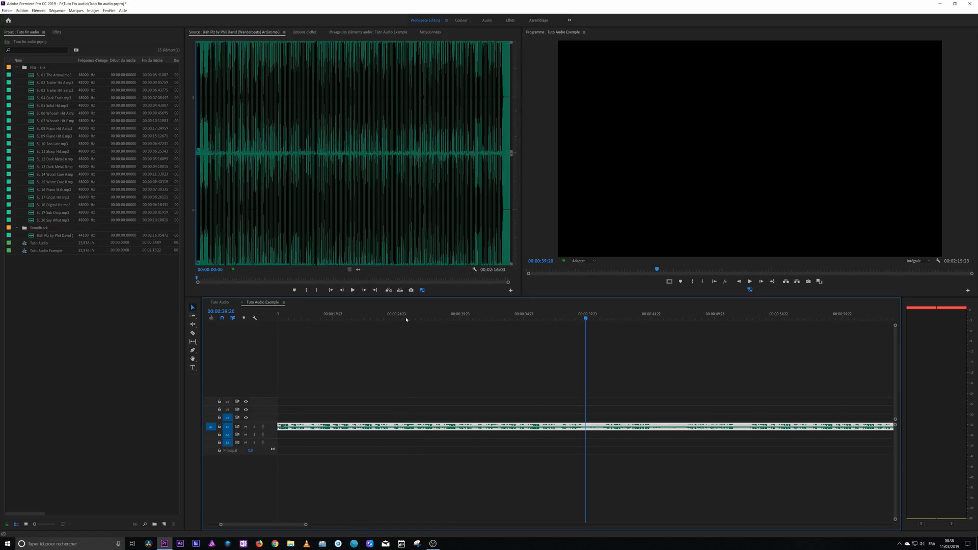
pyautogui.press('=')
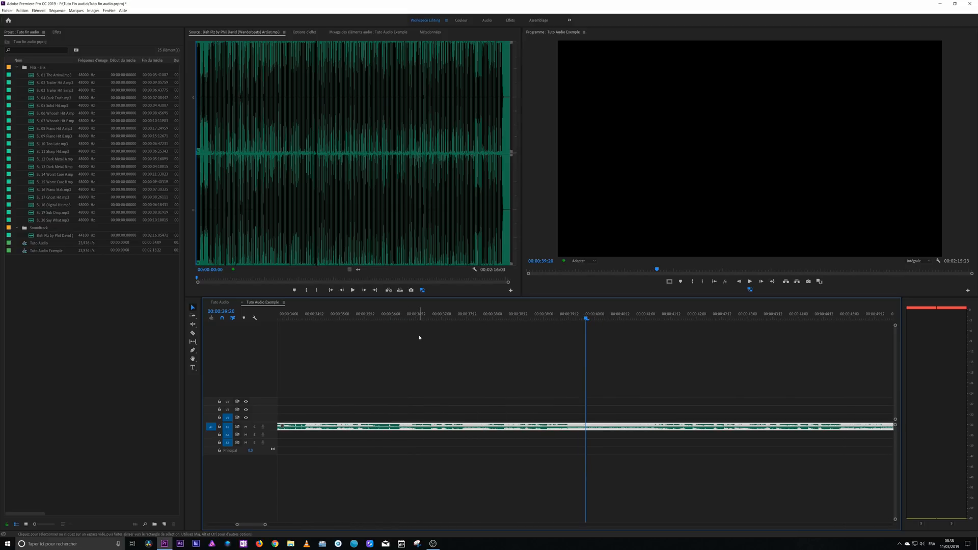
pyautogui.moveTo(536, 318); pyautogui.dragTo(544, 318)
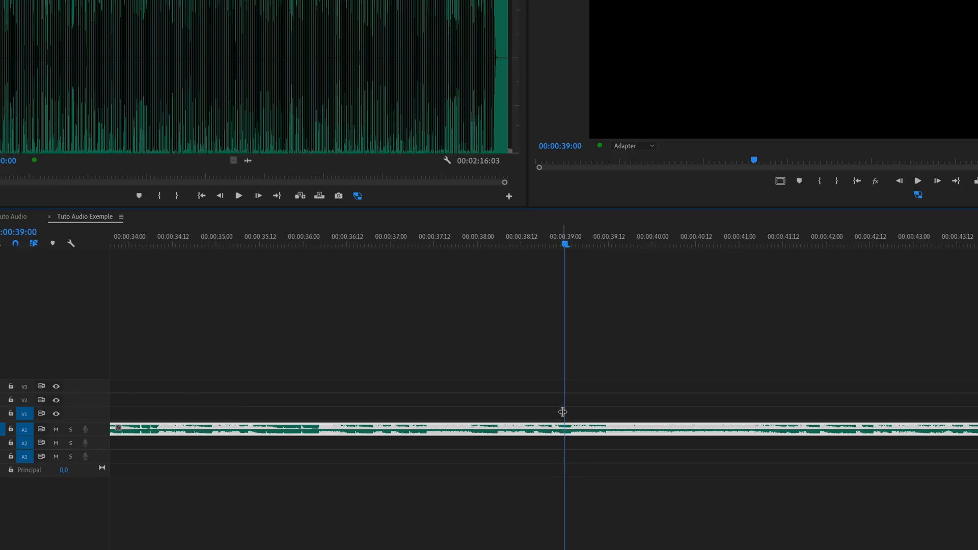
pyautogui.press('c')
pyautogui.click(565, 429)
pyautogui.press('v')
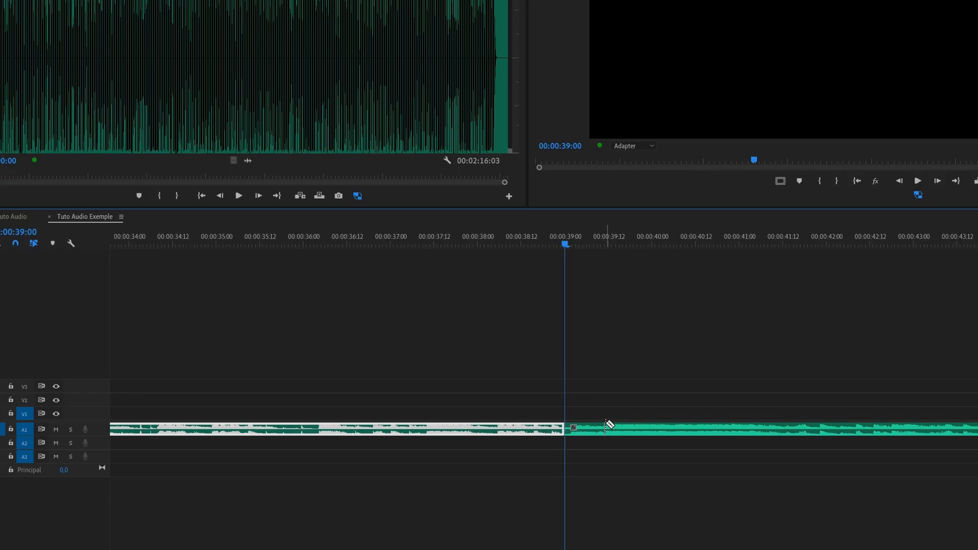
pyautogui.click(610, 425)
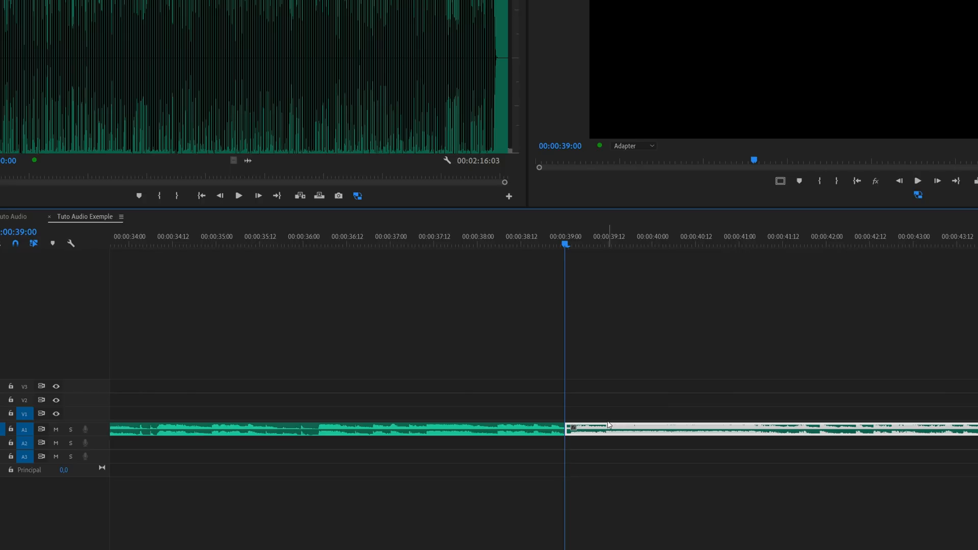
pyautogui.press('Delete')
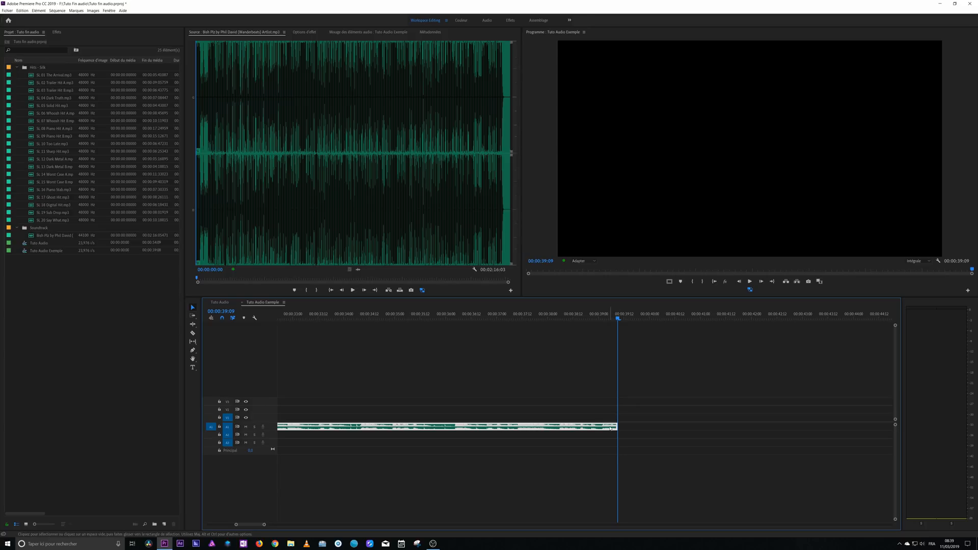
# Step: Cut off the last five frames of the music clip at 00:00:39:04 and move that piece down to track A2
pyautogui.hotkey('shift', 'Left')
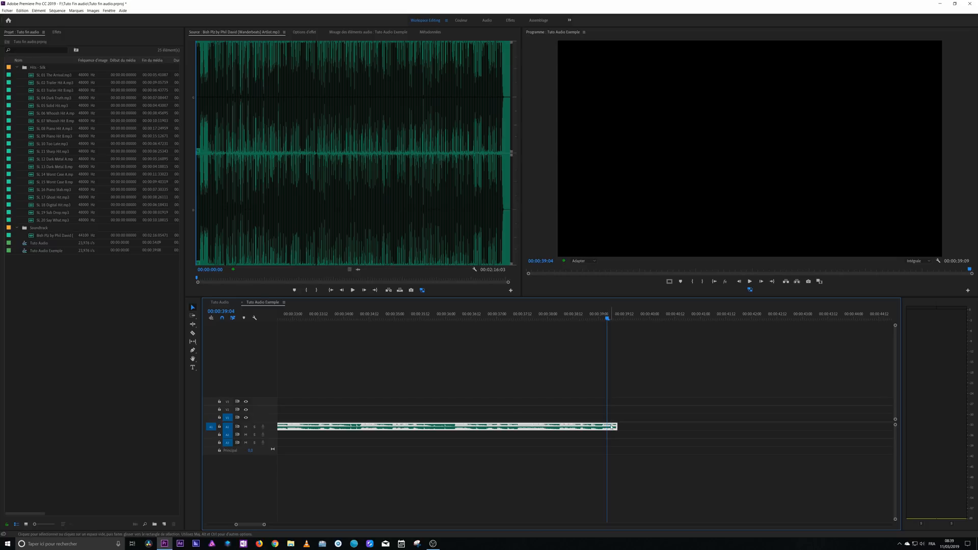
pyautogui.press('c')
pyautogui.click(610, 427)
pyautogui.press('v')
pyautogui.moveTo(615, 426); pyautogui.dragTo(615, 437)
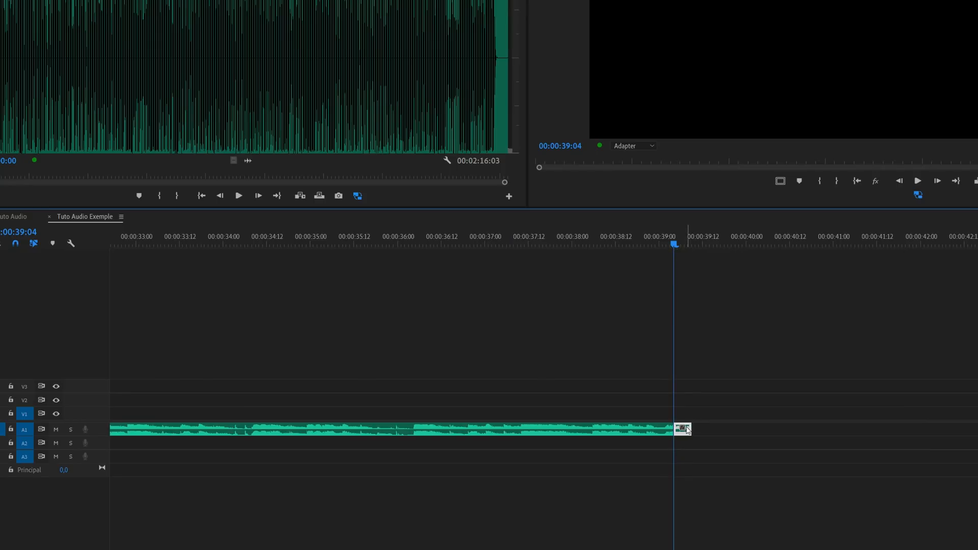
# Step: Extend the end of the A1 music clip to 00:00:39:09 above the short A2 piece, and play the ending
pyautogui.moveTo(686, 445)
pyautogui.mouseDown()
pyautogui.moveTo(679, 429)
pyautogui.moveTo(691, 429)
pyautogui.mouseUp()
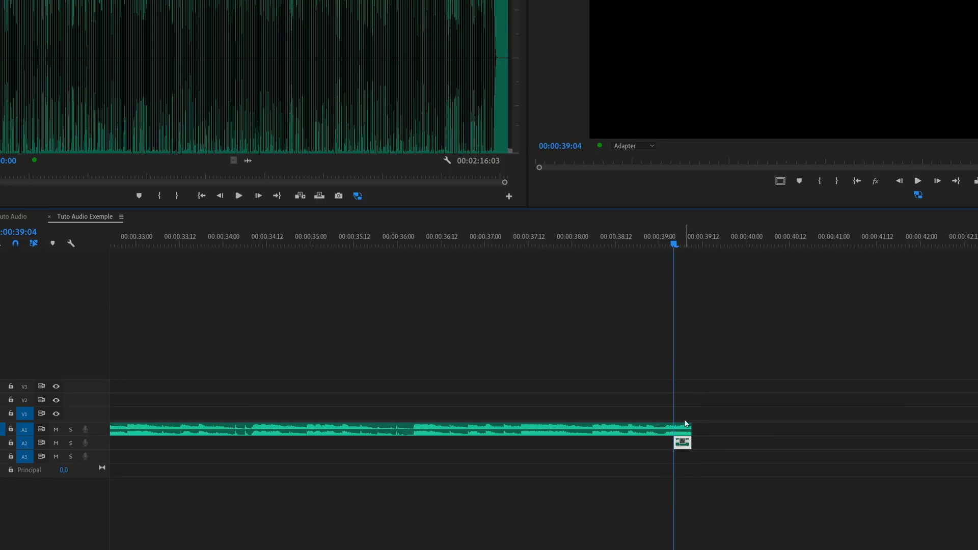
pyautogui.moveTo(654, 244); pyautogui.dragTo(658, 249)
pyautogui.press('space')
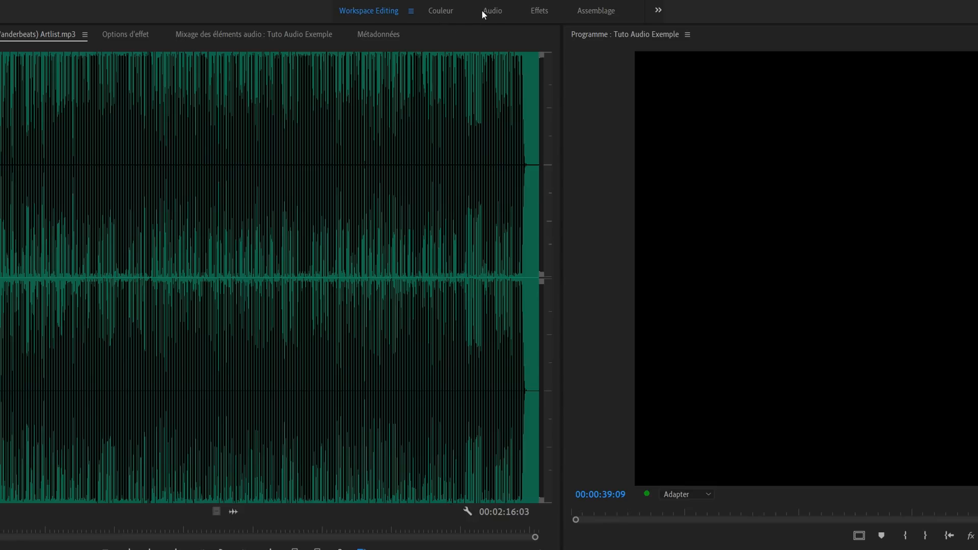
# Step: Switch to the Audio workspace, show the track mixer's effects section and add Réverbération studio to Audio 2
pyautogui.click(492, 12)
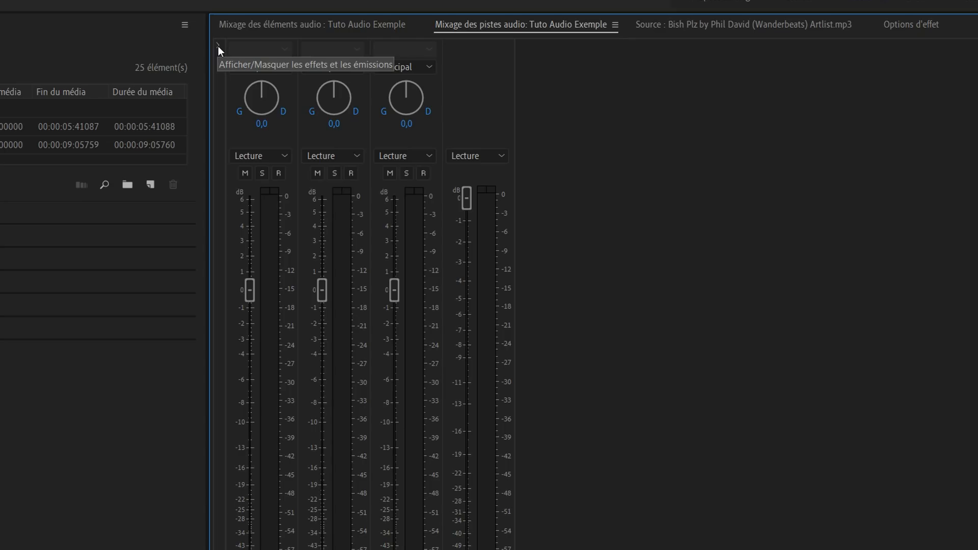
pyautogui.click(219, 45)
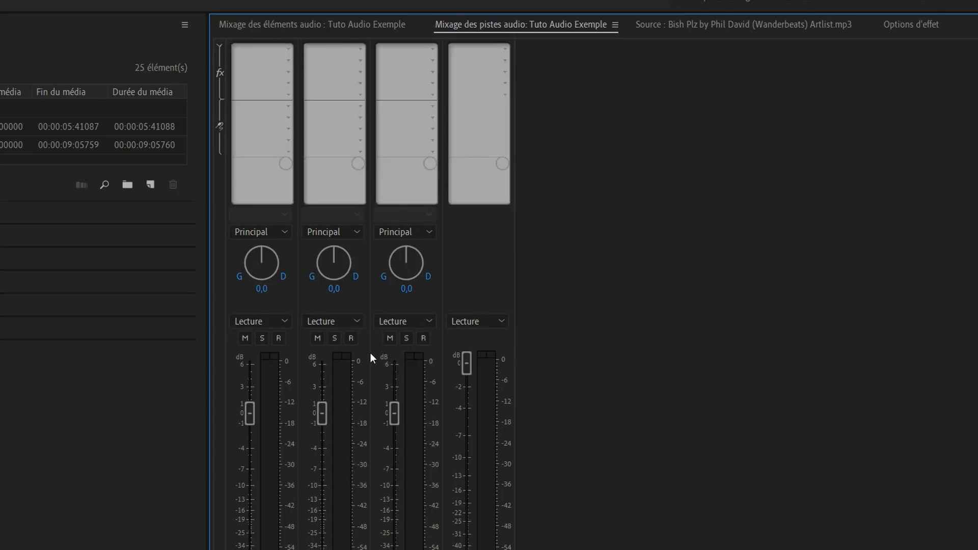
pyautogui.click(359, 48)
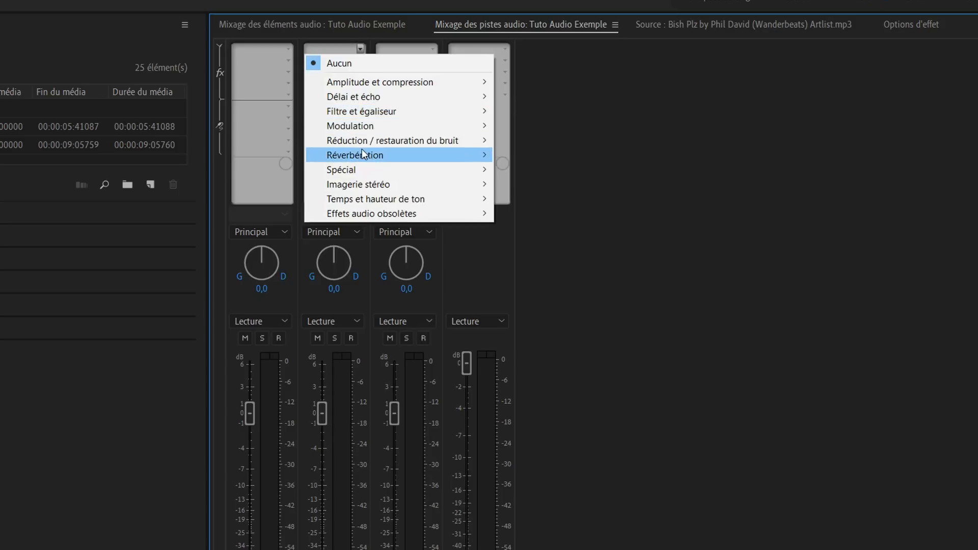
pyautogui.moveTo(362, 151)
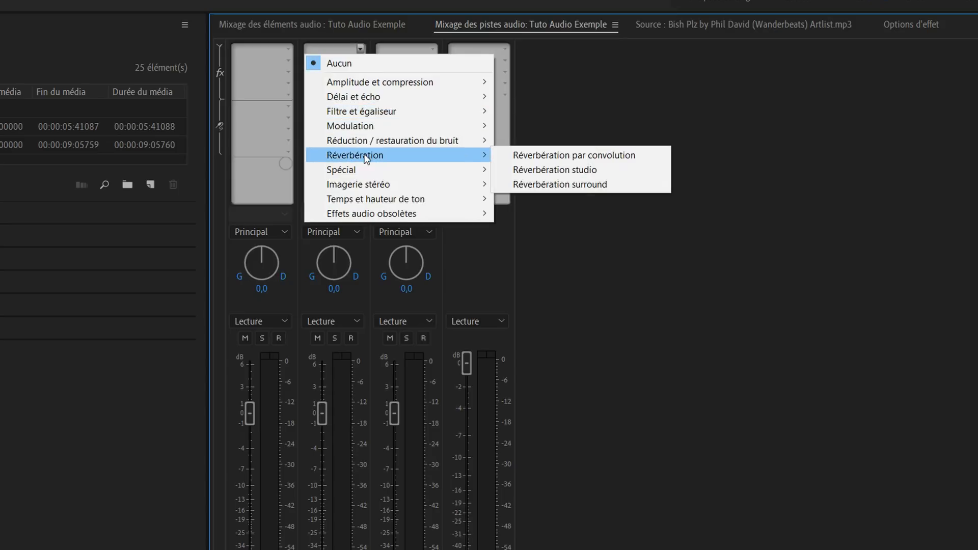
pyautogui.click(587, 172)
# Step: In the Audio 2 reverb editor, set Taille de la pièce to 90, Atténuation to 8000 ms, Premières réflexions to 55 % and Largeur to 55
pyautogui.doubleClick(333, 49)
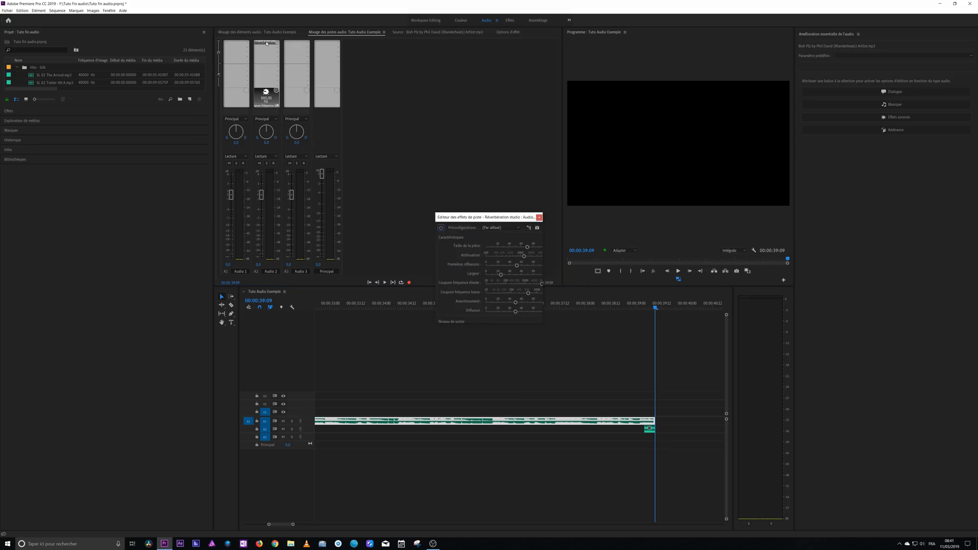
pyautogui.moveTo(541, 324); pyautogui.dragTo(602, 366)
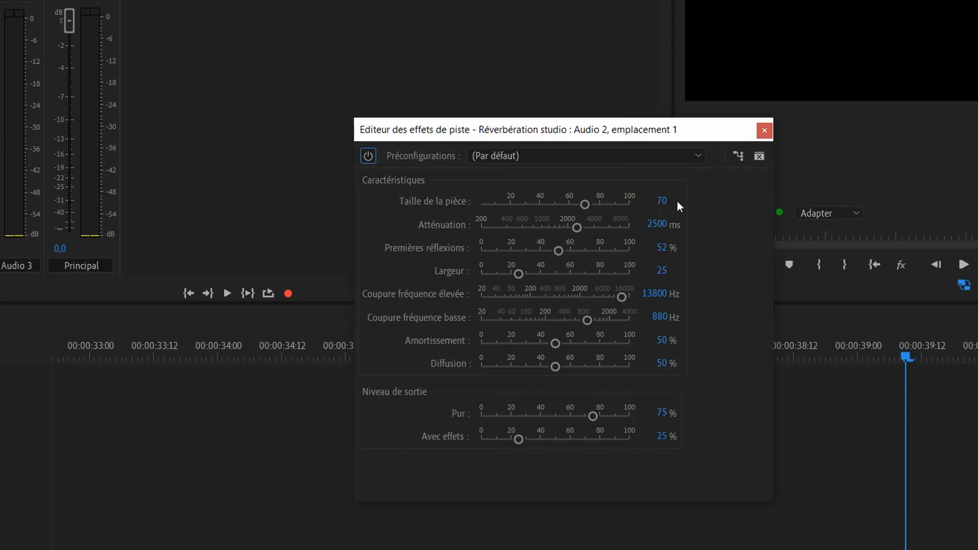
pyautogui.click(662, 200)
pyautogui.write('90')
pyautogui.click(662, 224)
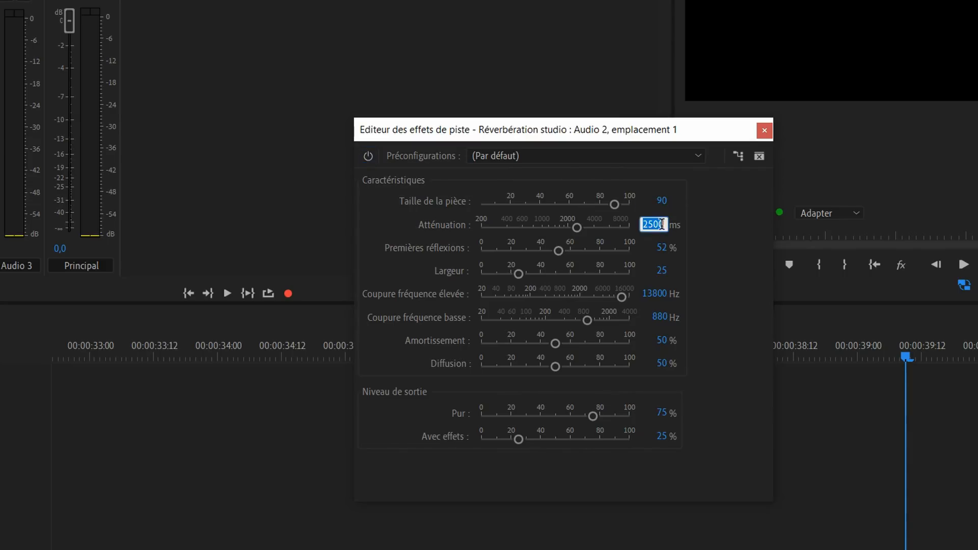
pyautogui.write('8000')
pyautogui.click(669, 247)
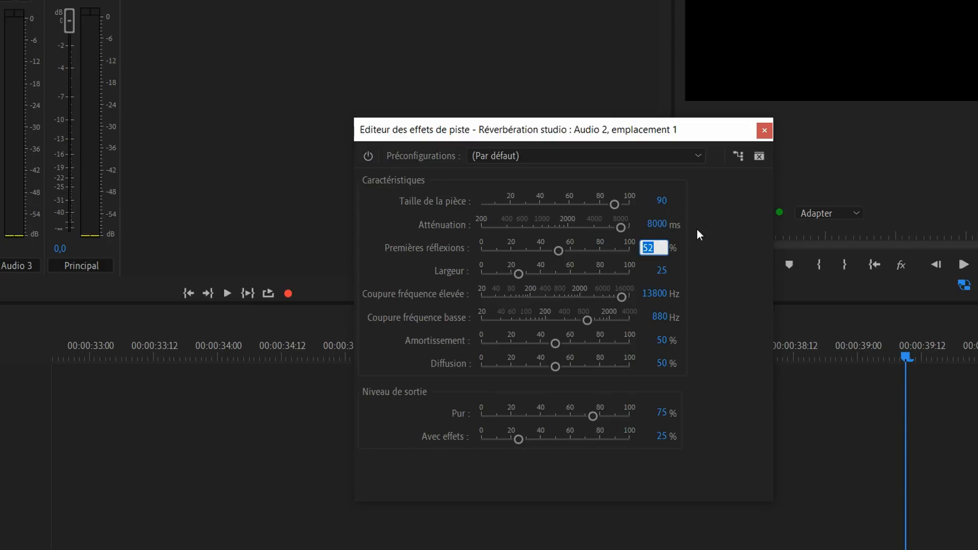
pyautogui.write('55')
pyautogui.click(663, 271)
pyautogui.write('55')
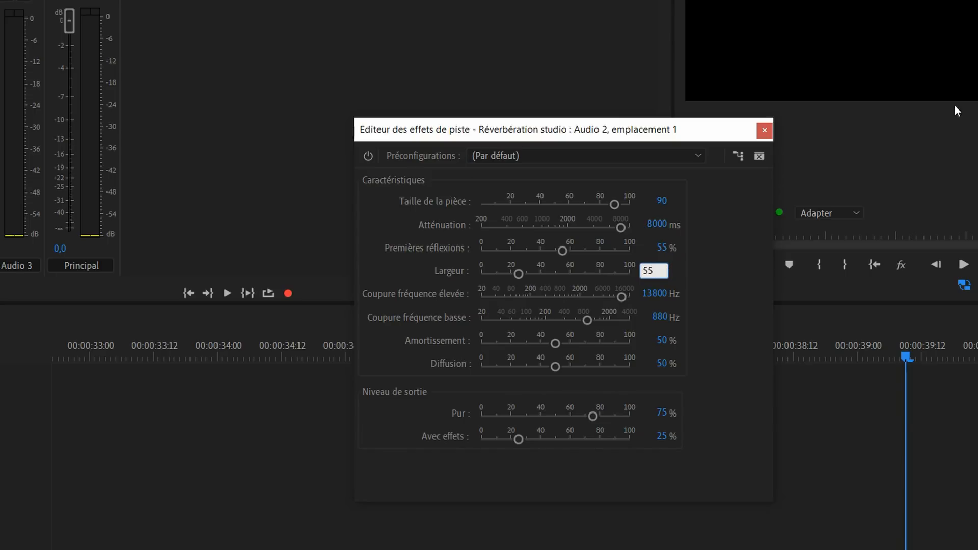
pyautogui.click(747, 298)
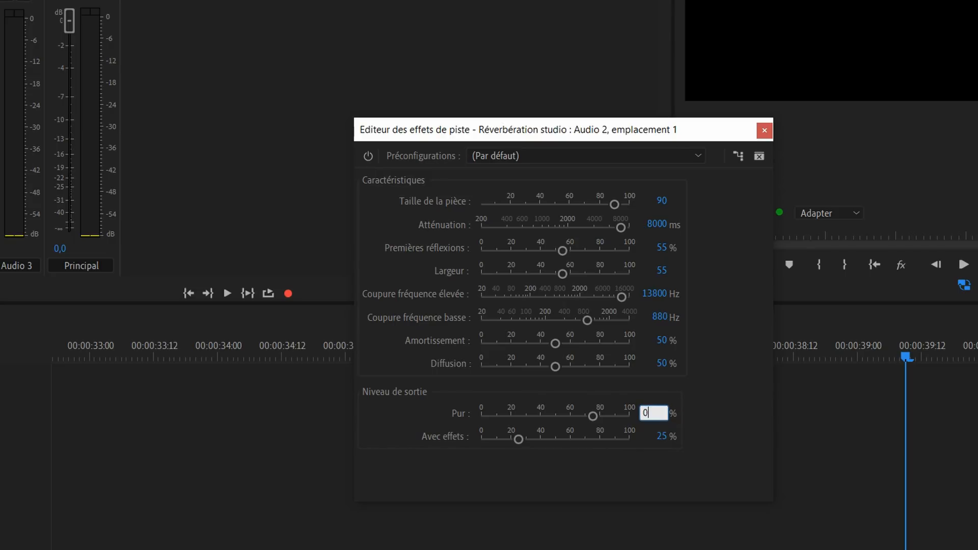
# Step: Set the reverb's output levels to Pur 0 % and Avec effets 100 %, and close the effect editor
pyautogui.click(667, 435)
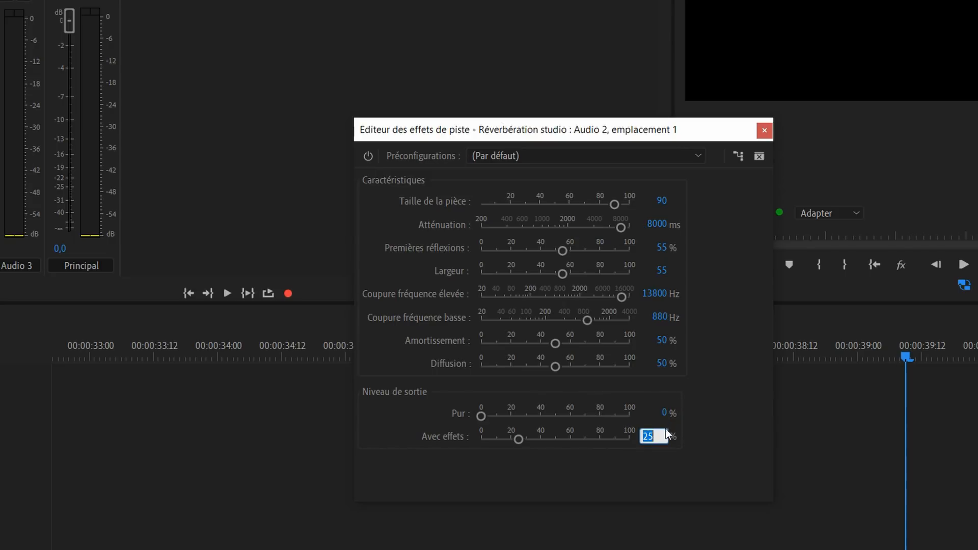
pyautogui.write('100')
pyautogui.press('Return')
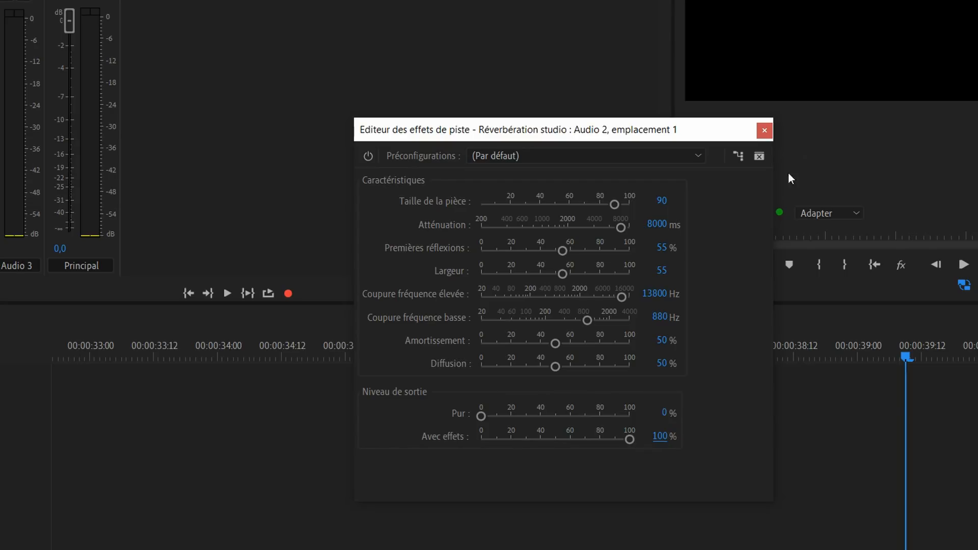
pyautogui.click(764, 131)
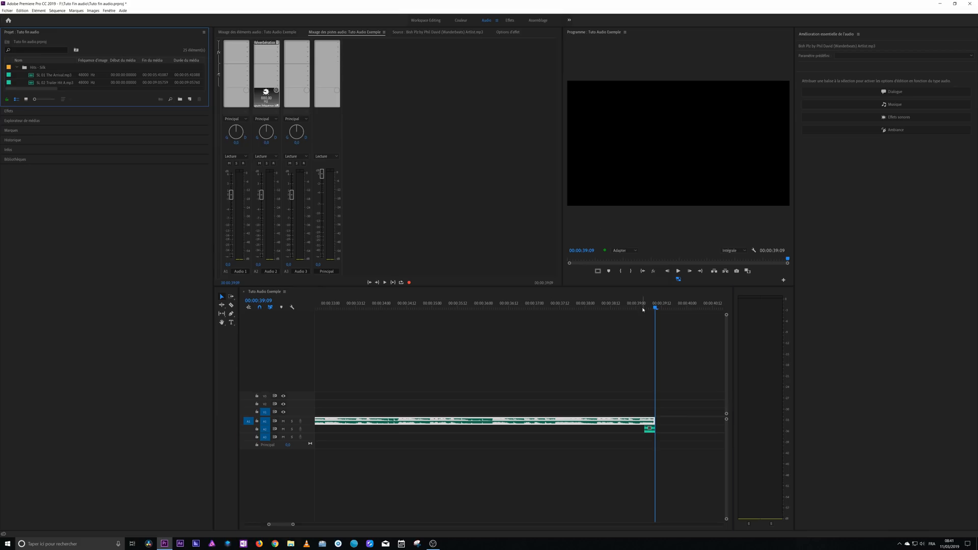
# Step: Return to Workspace Editing and play the end of the music with the reverb piece from just before 00:00:39:04
pyautogui.moveTo(643, 309); pyautogui.dragTo(641, 309)
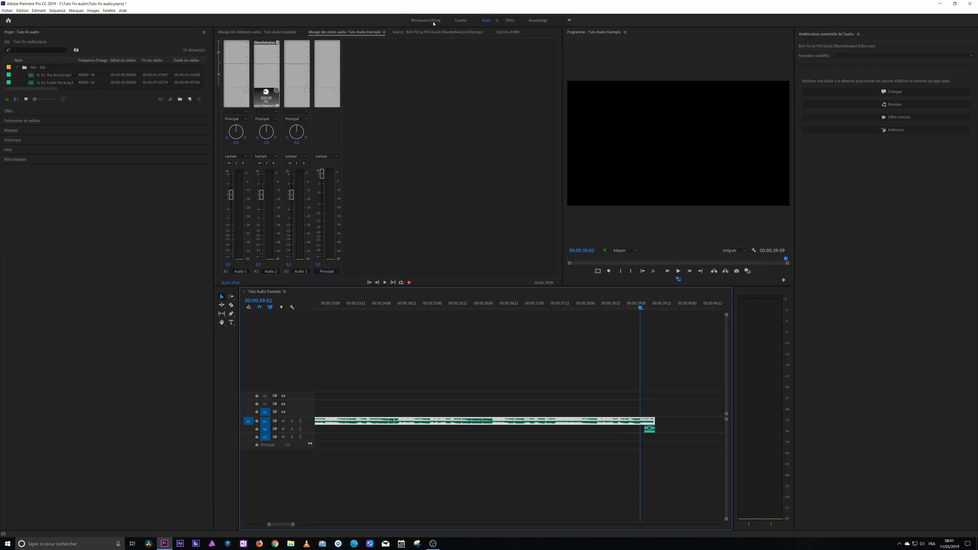
pyautogui.click(432, 21)
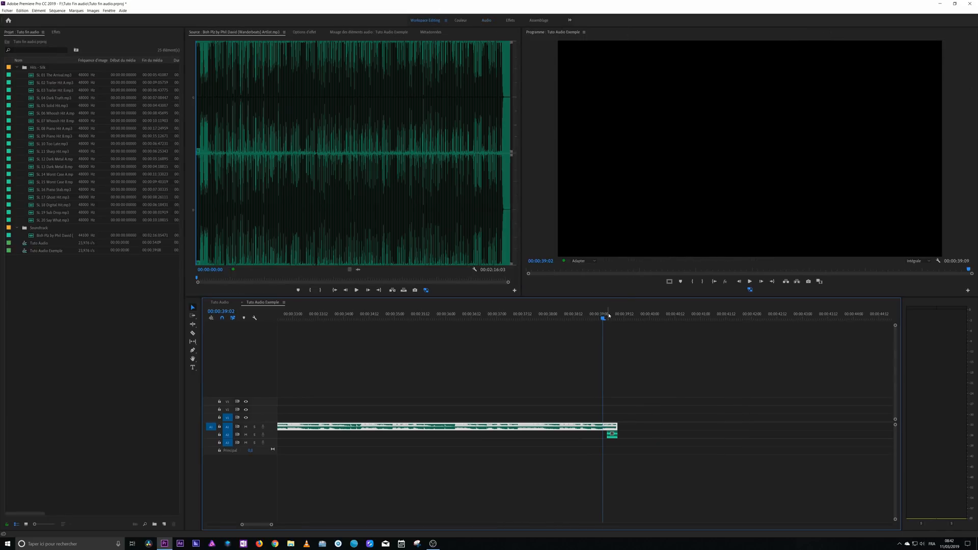
pyautogui.moveTo(603, 315); pyautogui.dragTo(594, 318)
pyautogui.press('space')
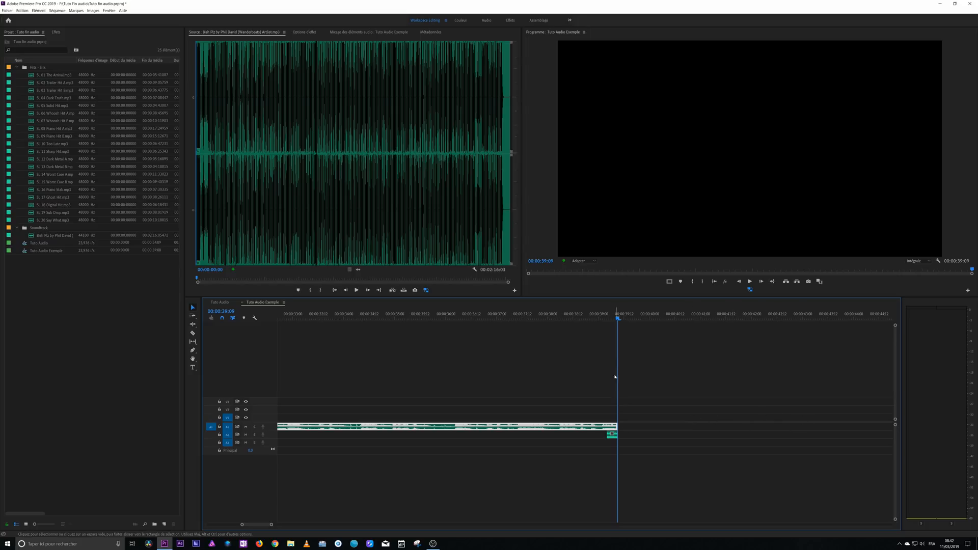
# Step: Duplicate the short A2 piece further along the same track, ending at 00:00:44:10, and play the sequence
pyautogui.click(613, 435)
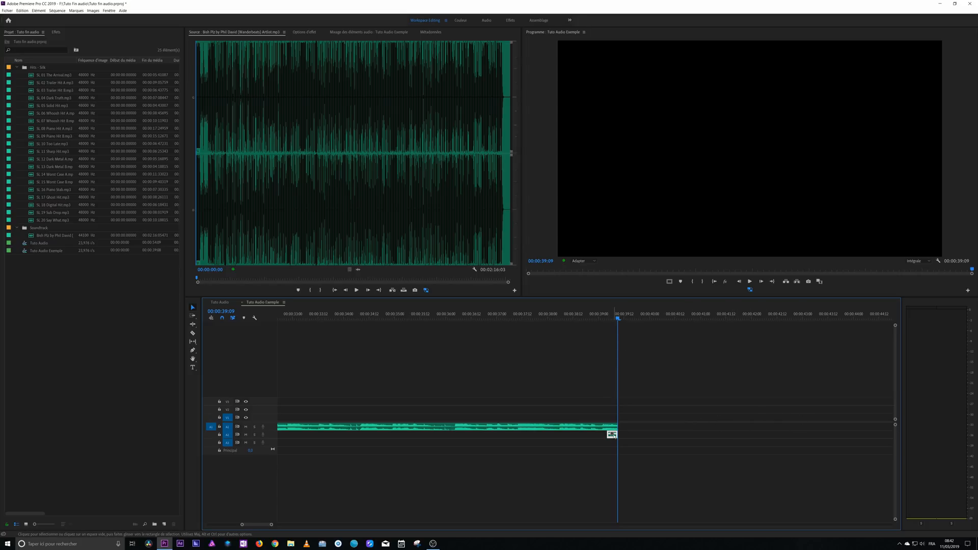
pyautogui.moveTo(612, 434); pyautogui.dragTo(877, 436)
pyautogui.moveTo(599, 323); pyautogui.dragTo(516, 317)
pyautogui.press('space')
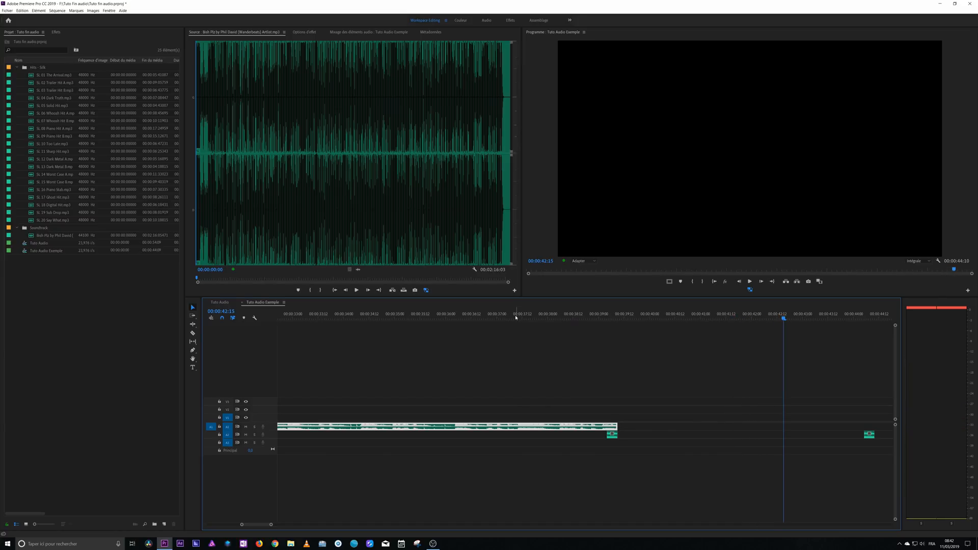
# Step: Examine where the end of the A1 music clip overlaps the short A2 reverb piece, selecting each clip in turn
pyautogui.click(606, 316)
pyautogui.press('=')
pyautogui.press('=')
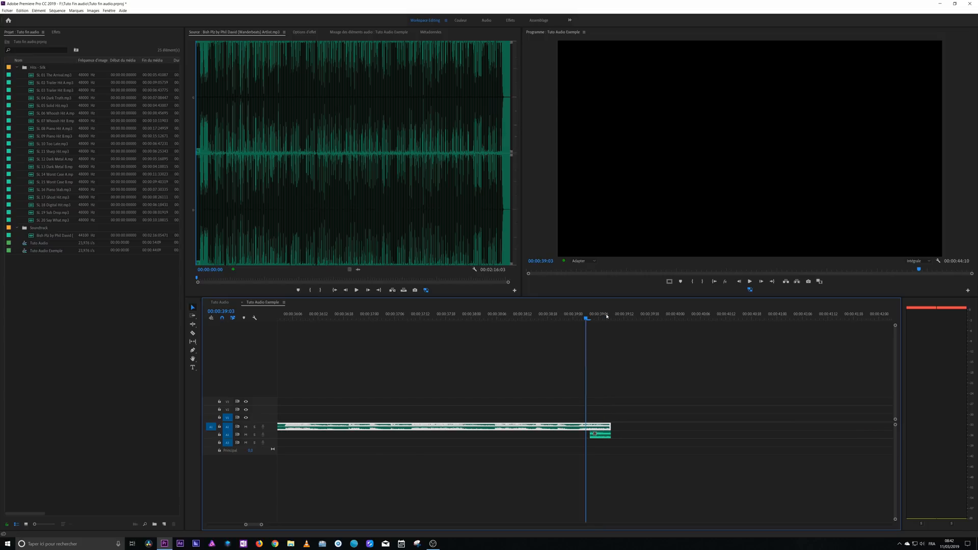
pyautogui.click(606, 437)
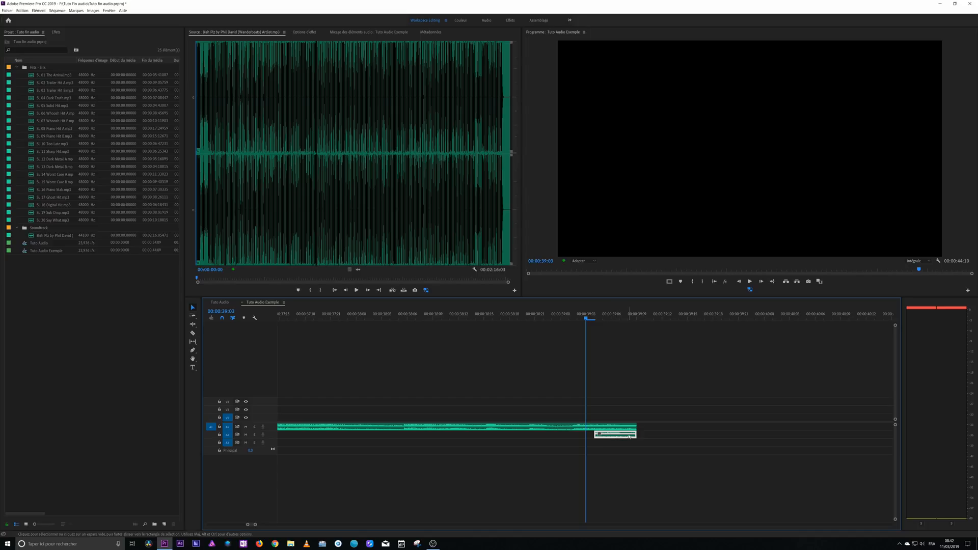
pyautogui.click(626, 428)
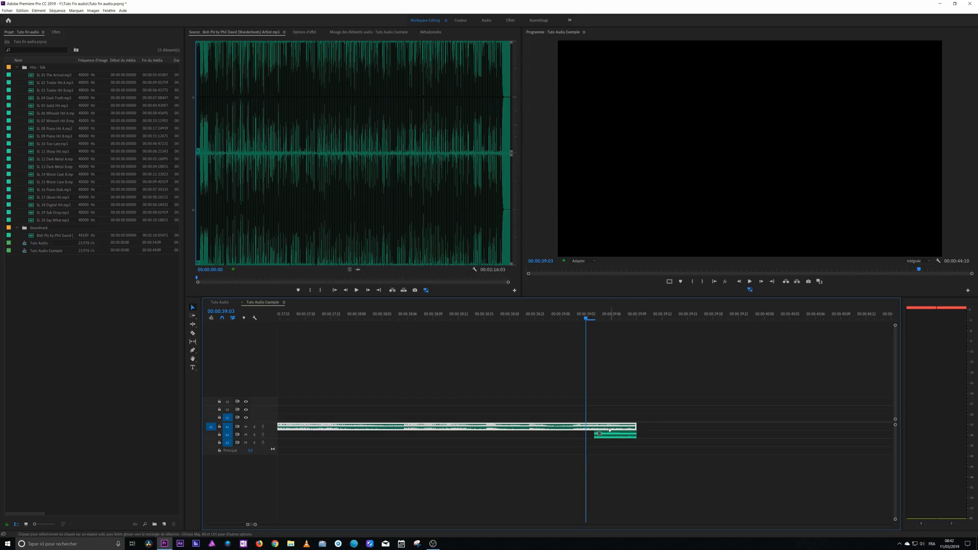
pyautogui.click(604, 436)
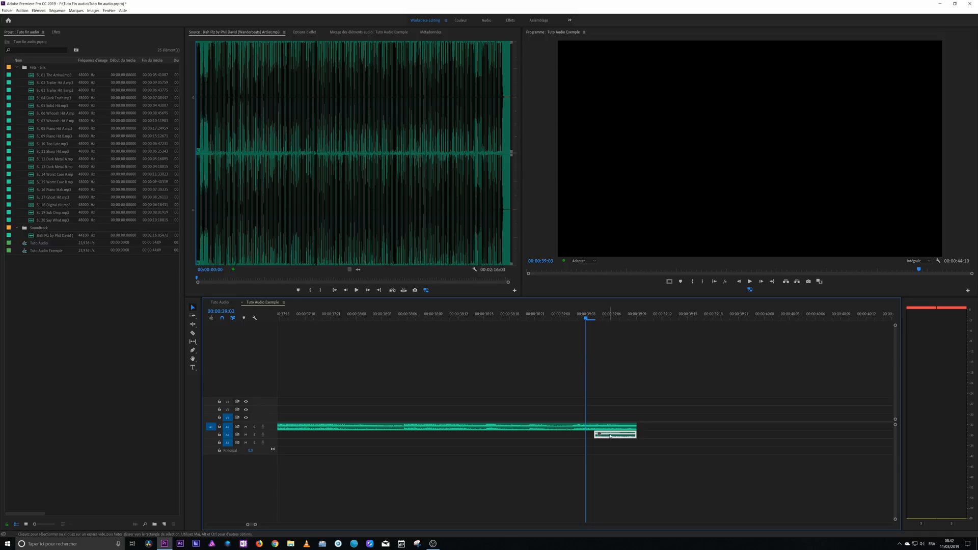
pyautogui.click(627, 429)
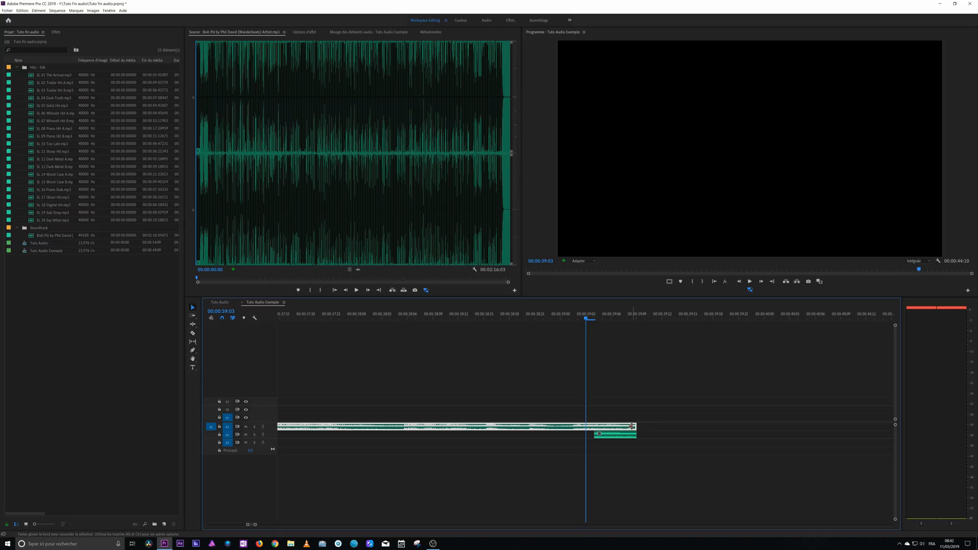
# Step: Open the SL 09 Piano Hit B.mp3 sound as the source and play it from its beginning
pyautogui.click(610, 445)
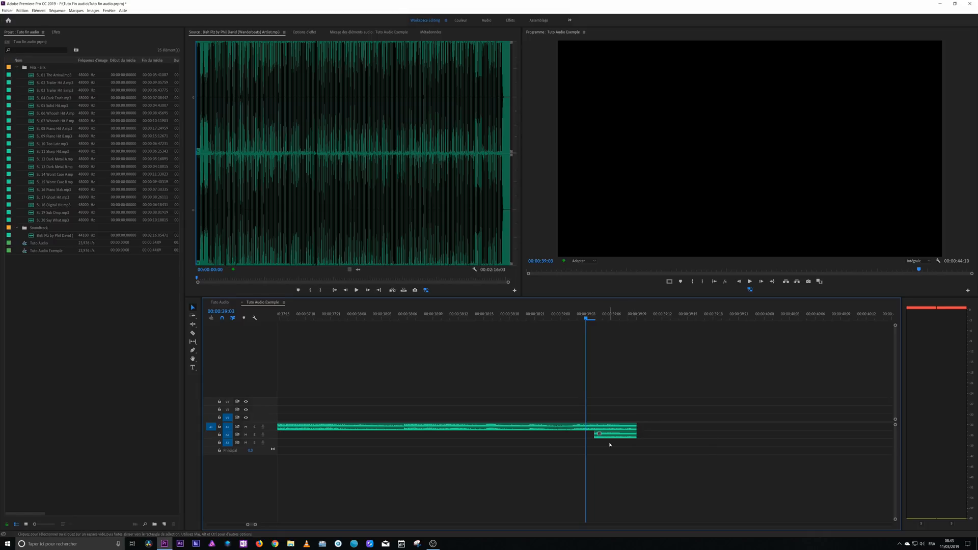
pyautogui.doubleClick(47, 137)
pyautogui.moveTo(322, 278); pyautogui.dragTo(197, 278)
pyautogui.press('space')
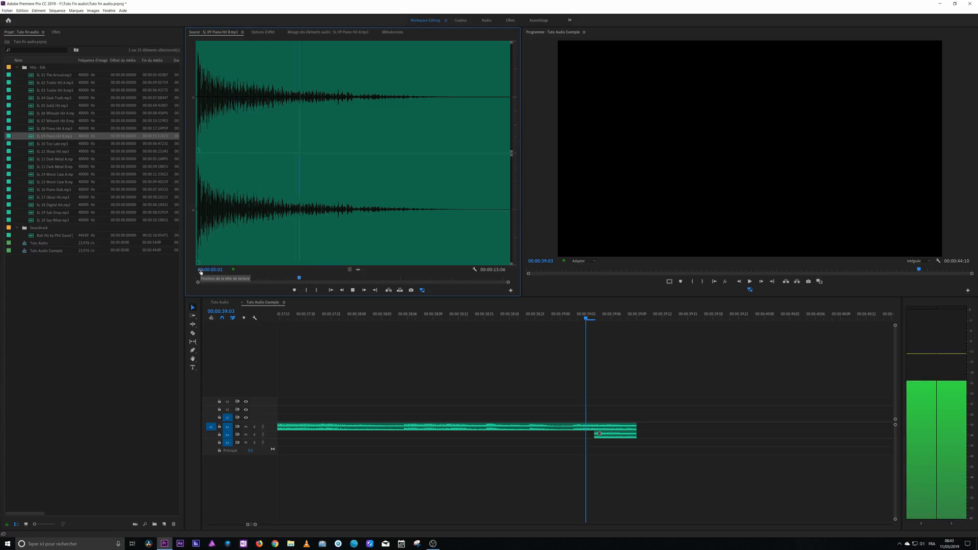
pyautogui.press('space')
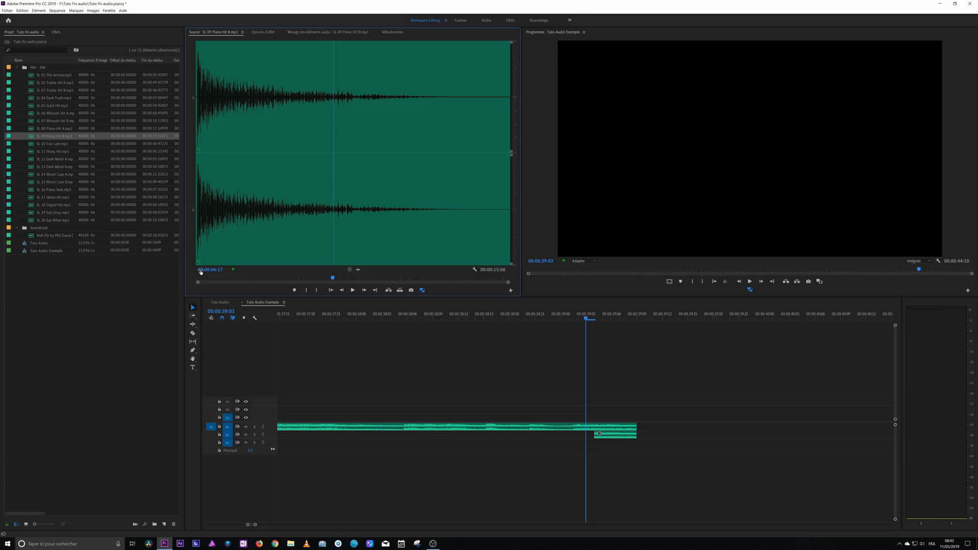
# Step: Switch to the Tuto Audio sequence and examine the overlapping clips and fades at the music's end, selecting the A2 piece and the A1 clip
pyautogui.click(218, 303)
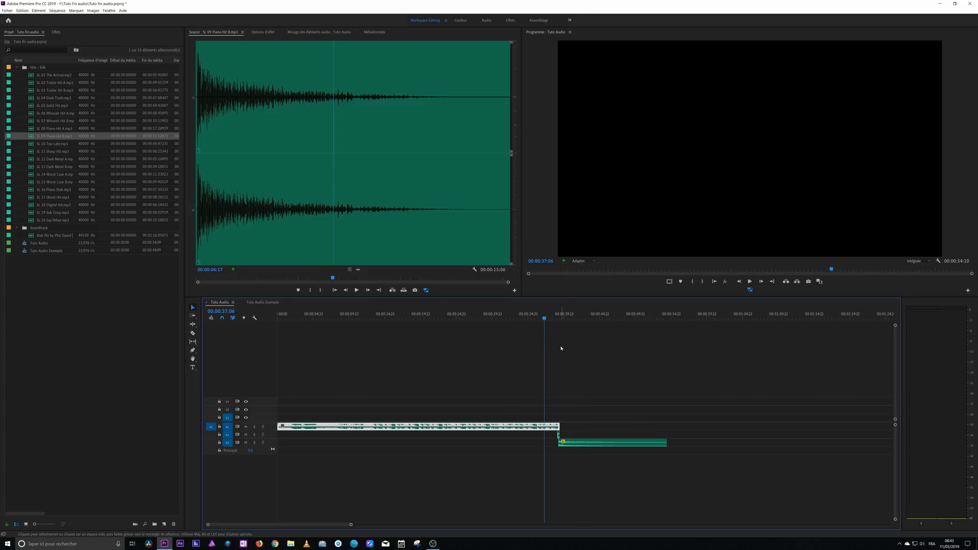
pyautogui.click(550, 317)
pyautogui.press('\\')
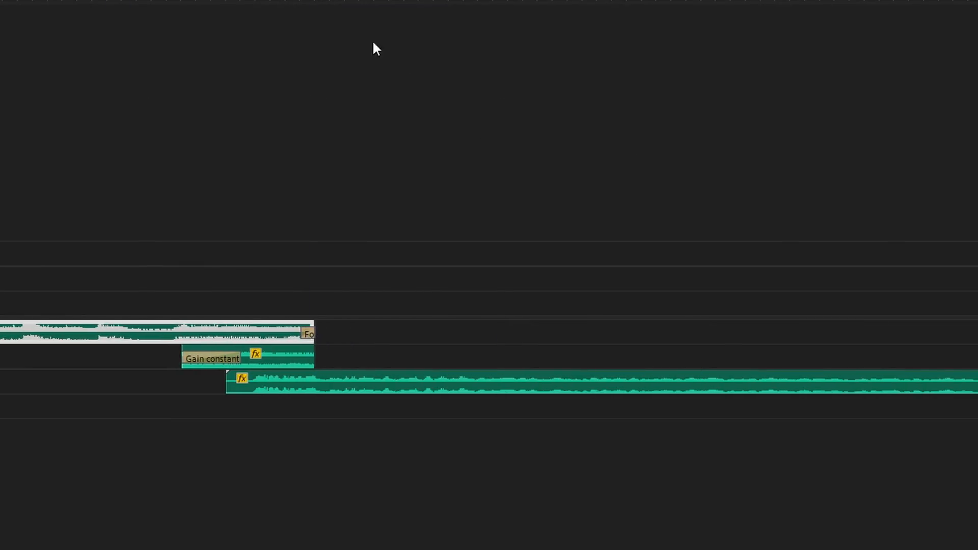
pyautogui.press('=')
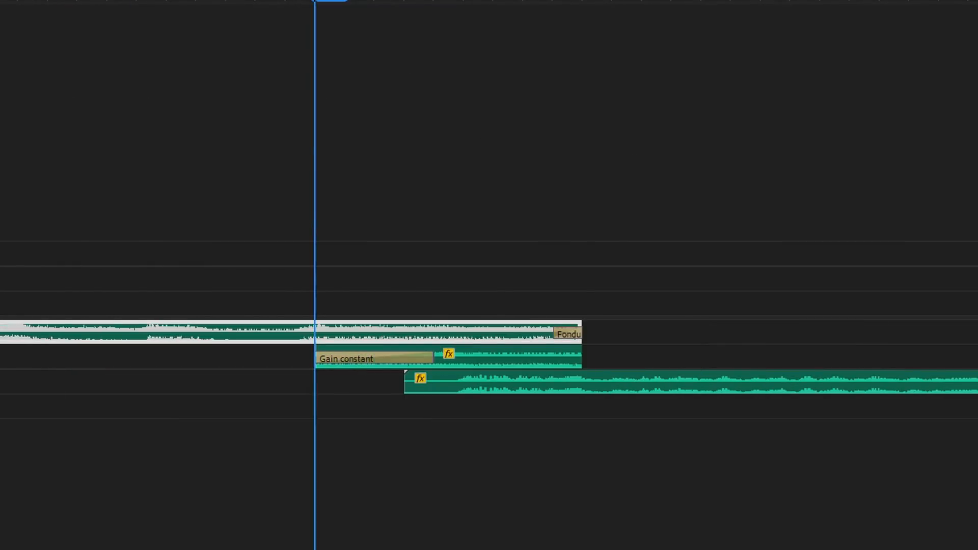
pyautogui.click(373, 354)
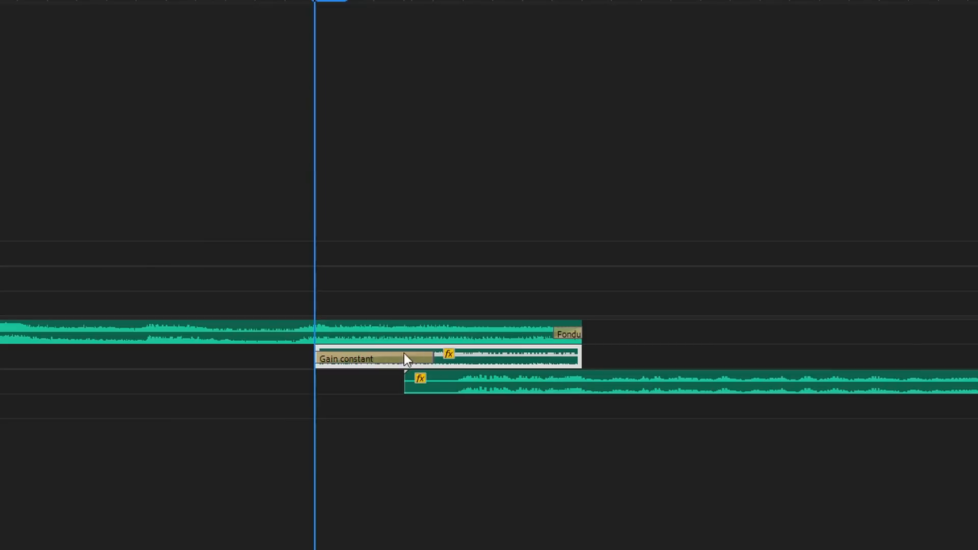
pyautogui.click(522, 337)
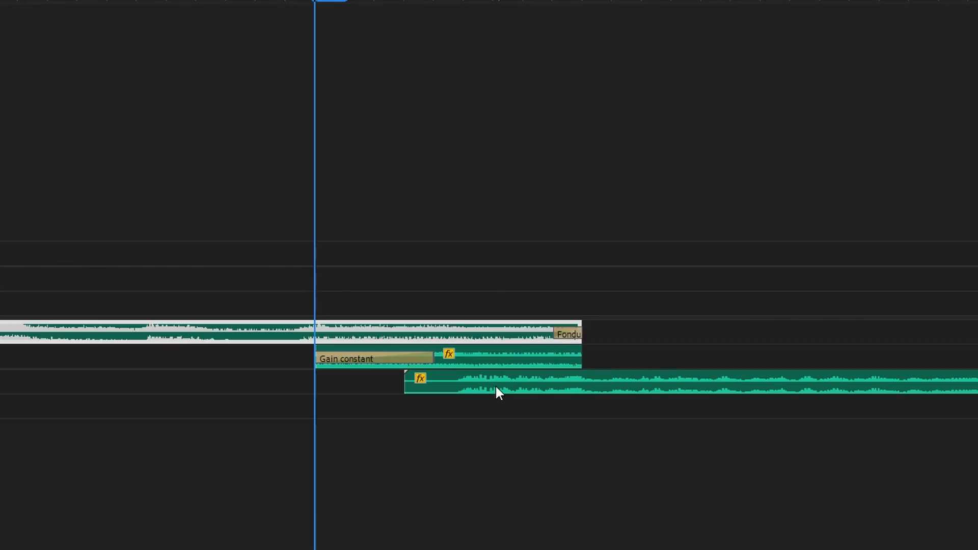
# Step: Play the end of the music into the A3 piano hit, and scrub the playhead along the A3 clip
pyautogui.press('-')
pyautogui.press('-')
pyautogui.press('-')
pyautogui.press('-')
pyautogui.press('-')
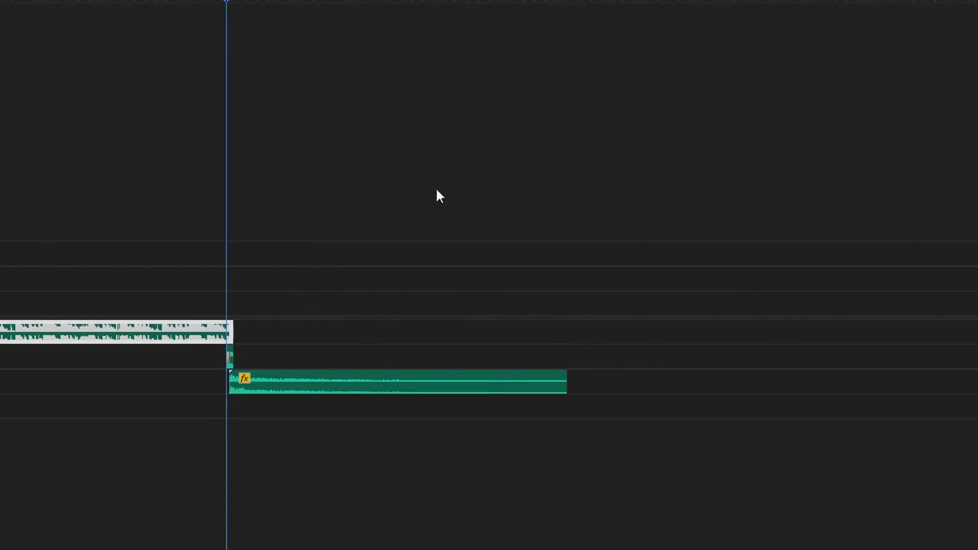
pyautogui.click(179, 4)
pyautogui.press('space')
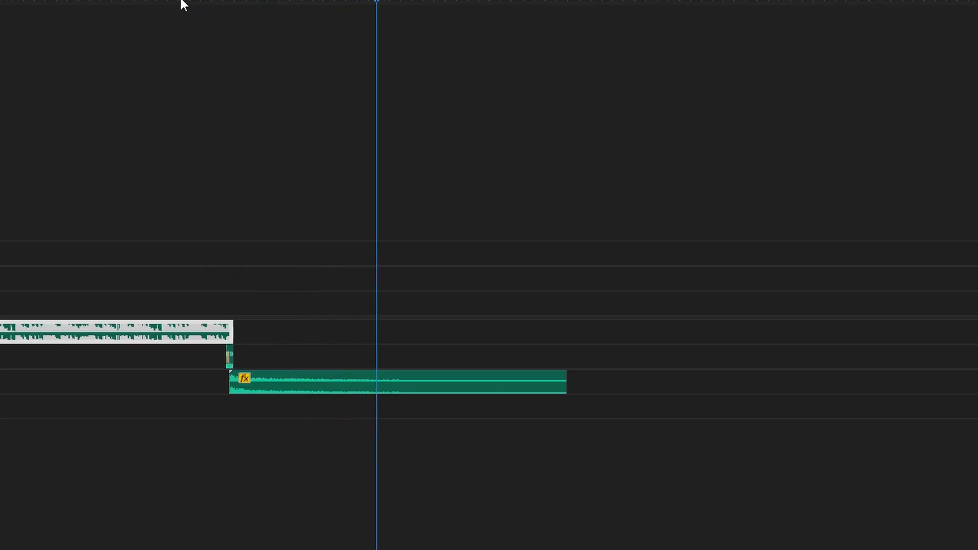
pyautogui.press('space')
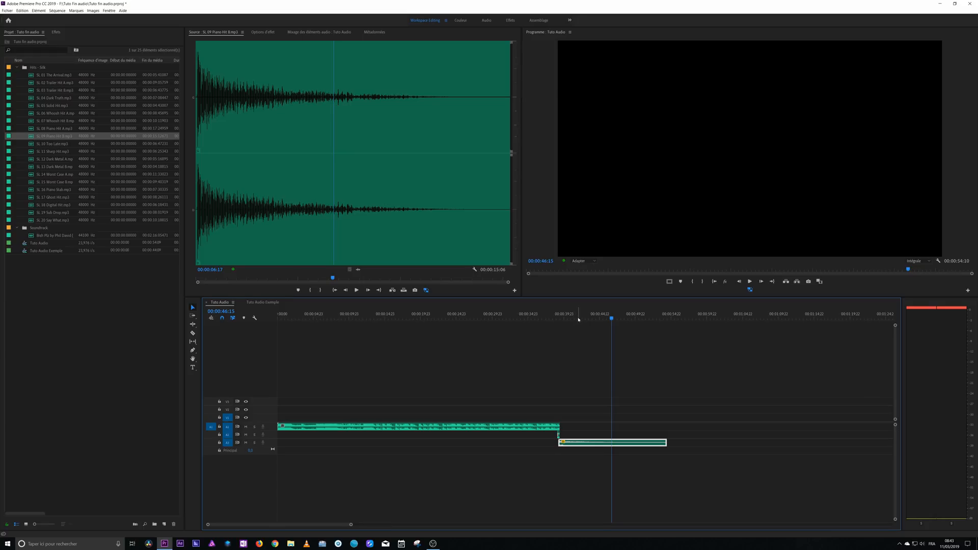
pyautogui.moveTo(589, 315); pyautogui.dragTo(606, 316)
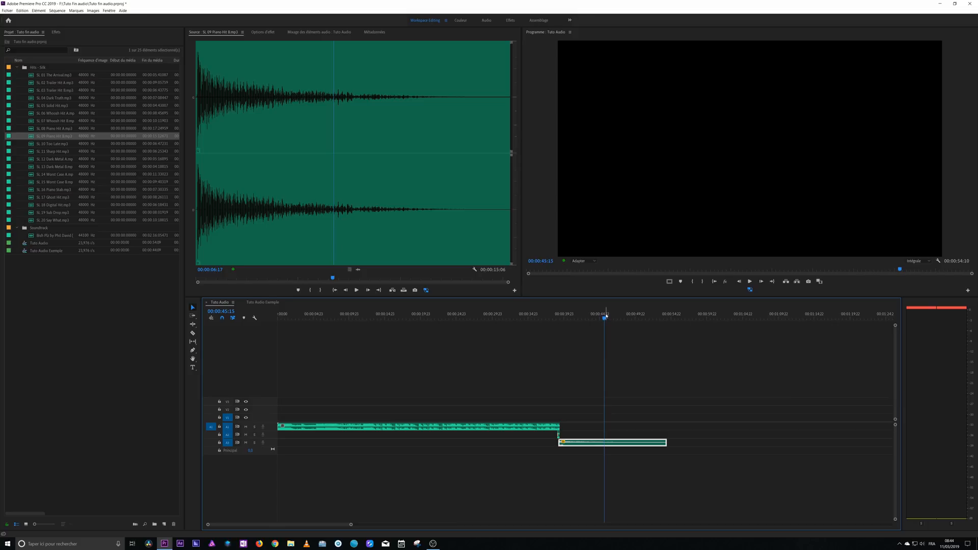